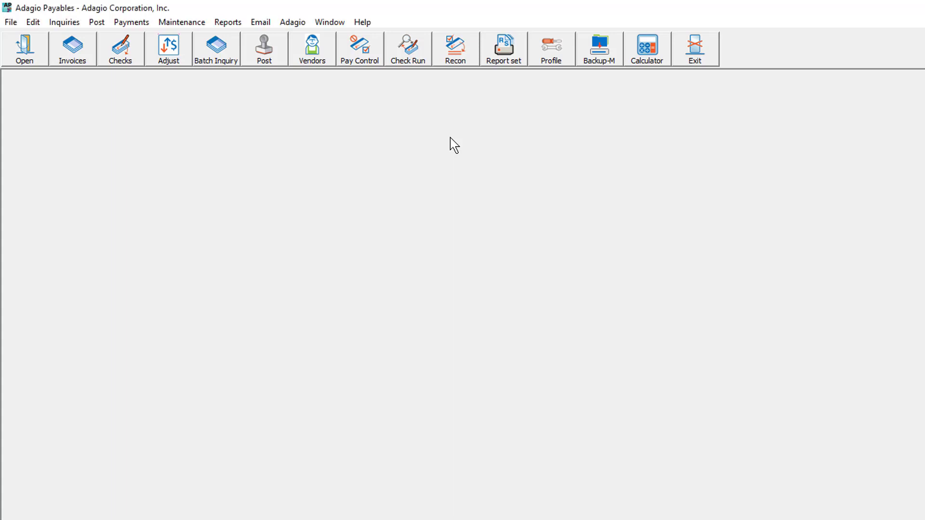
- In the company profile's System Options, check EFT enabled and Allow EFT on manual checks
{"action": "left_click", "coordinate": [534, 64]}
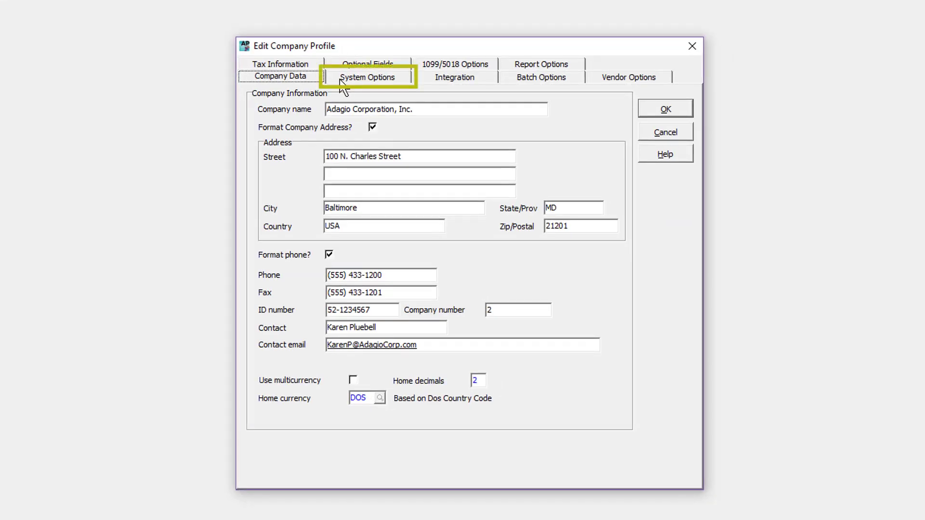
{"action": "left_click", "coordinate": [342, 81]}
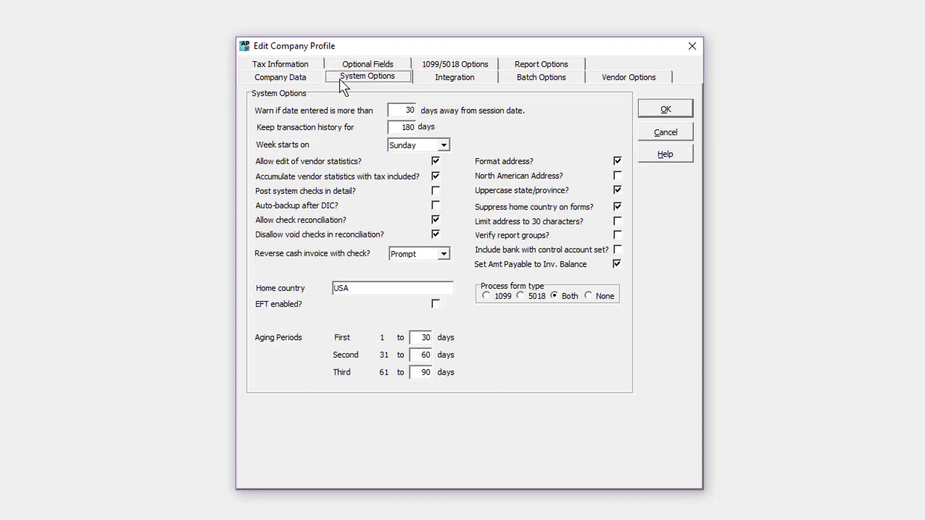
{"action": "left_click", "coordinate": [432, 303]}
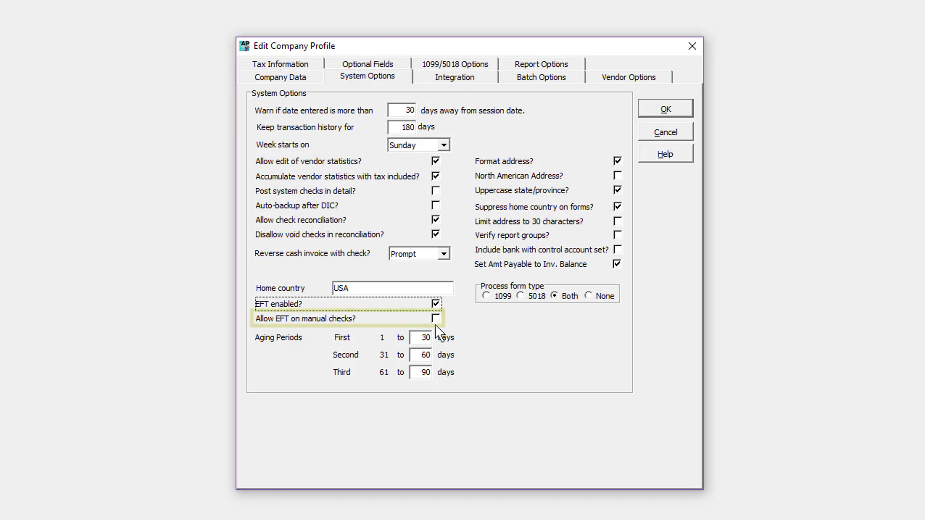
{"action": "left_click", "coordinate": [436, 326]}
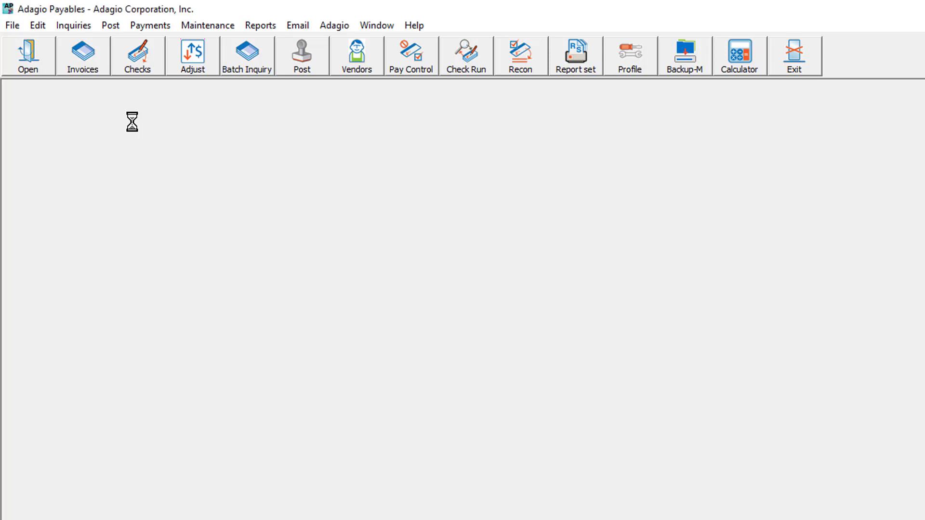
- Open the TELPAY provider from Edit > EFT Providers and list its EFT batch formats
{"action": "left_click", "coordinate": [37, 25]}
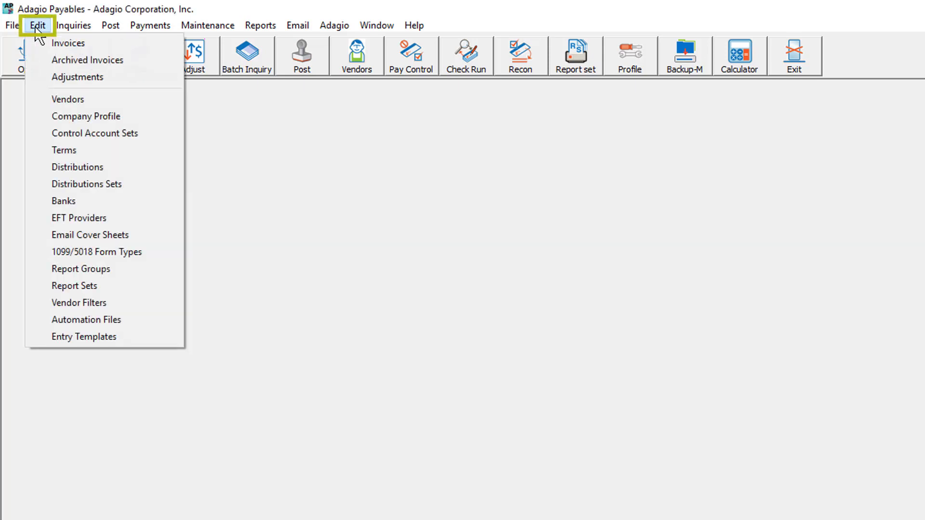
{"action": "left_click", "coordinate": [35, 217]}
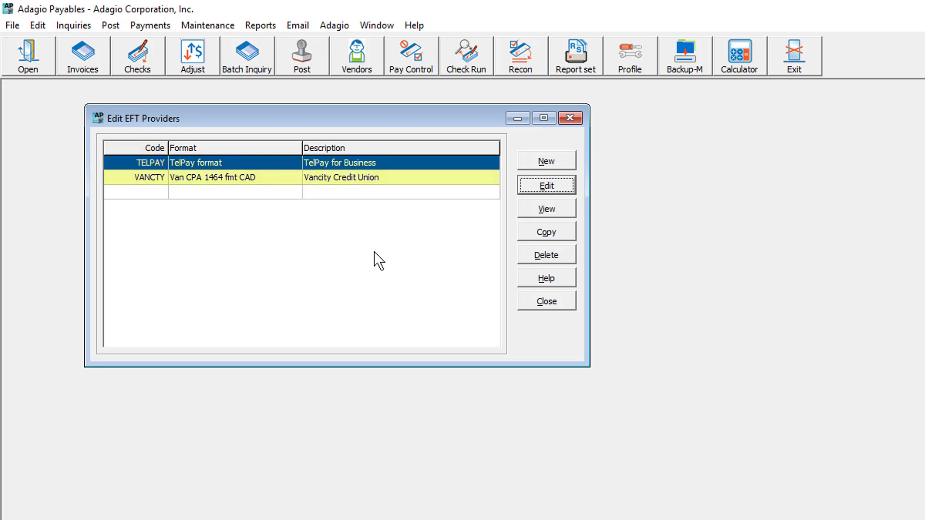
{"action": "left_click", "coordinate": [531, 184]}
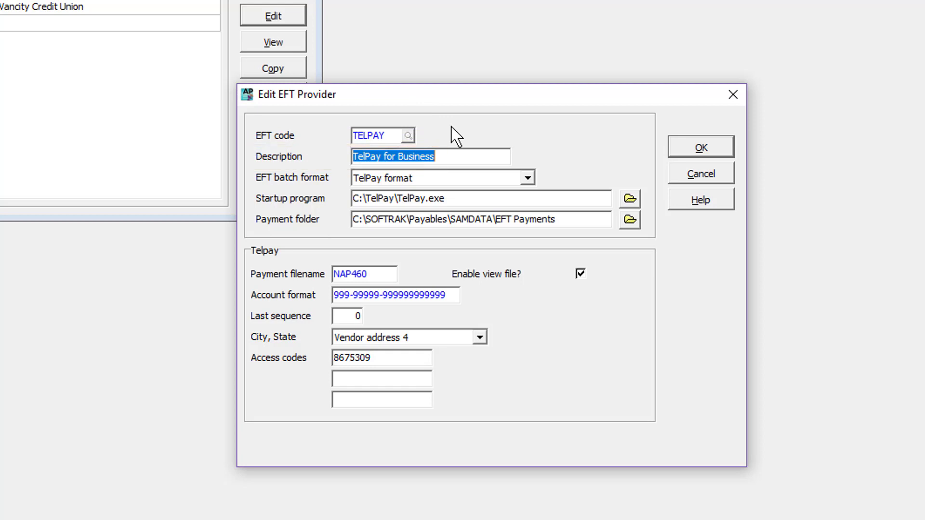
{"action": "left_click", "coordinate": [522, 177]}
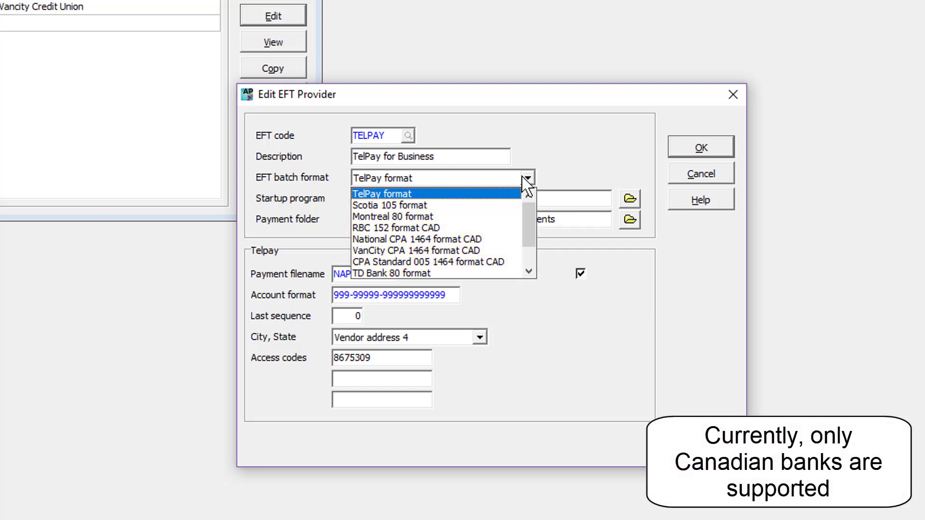
- Reselect TelPay format in the TELPAY provider's batch format list
{"action": "left_click", "coordinate": [522, 176]}
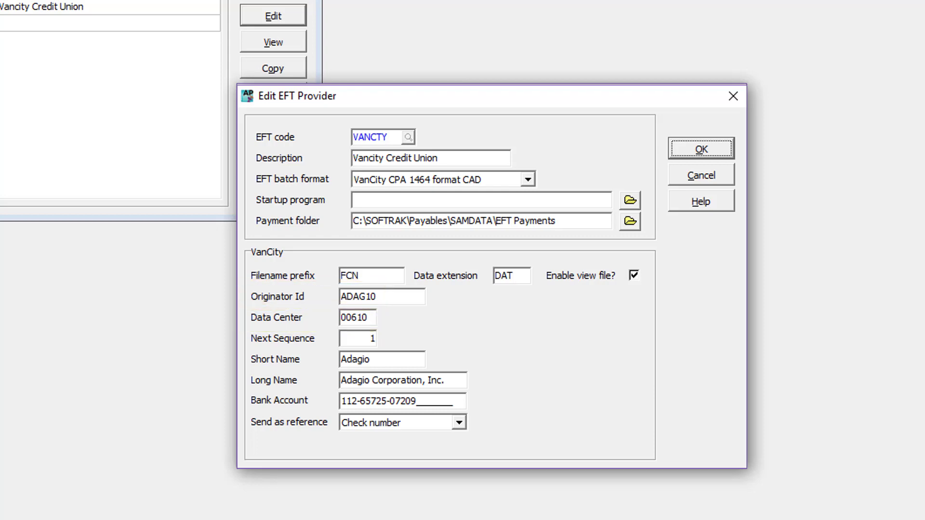
- Show the Send as reference choices for the VANCTY Vancity Credit Union provider
{"action": "key", "text": "alt+Down"}
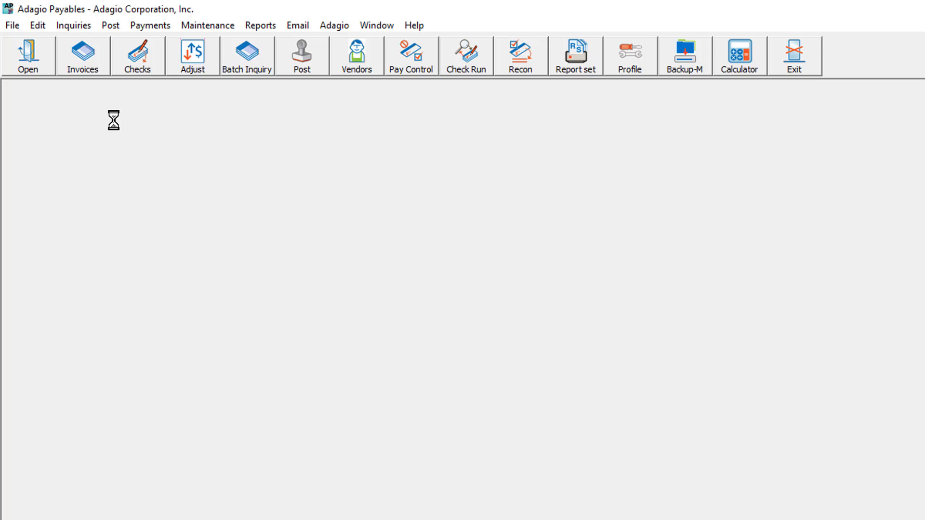
- Open bank 3 SIGNET EFT from Edit > Banks to review its EFT code
{"action": "left_click", "coordinate": [38, 26]}
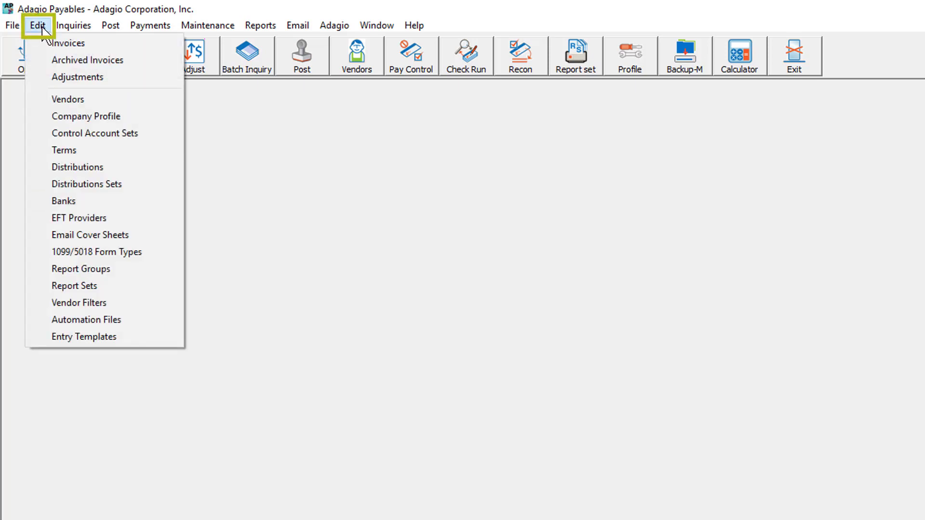
{"action": "left_click", "coordinate": [40, 199]}
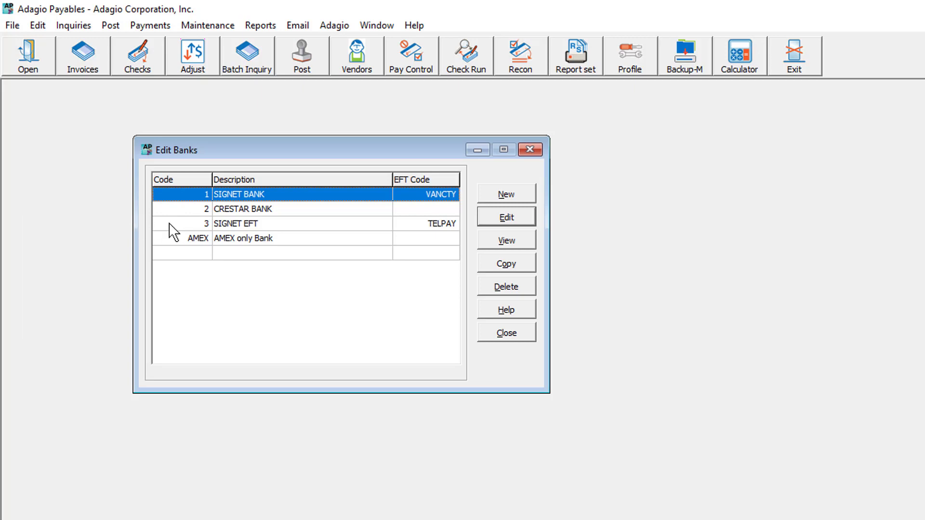
{"action": "double_click", "coordinate": [155, 224]}
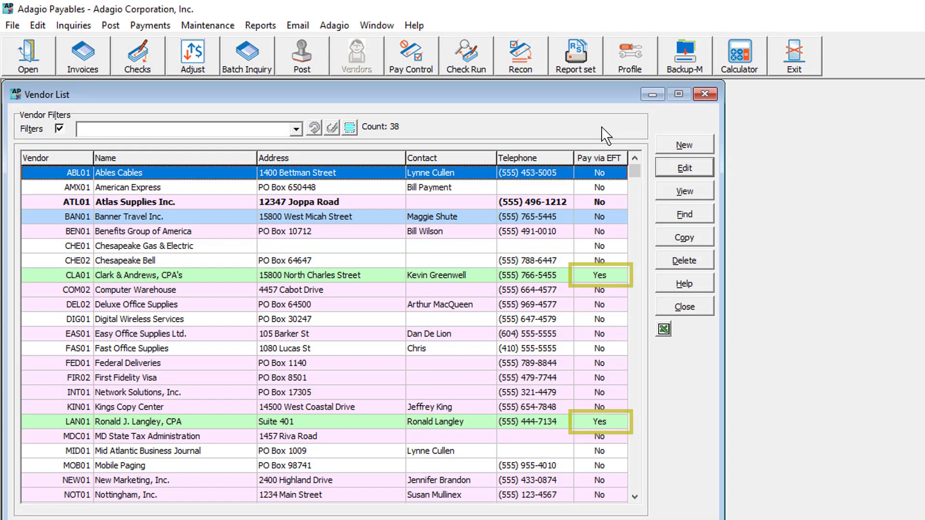
- Check Enable EFT for vendor BEN01 Benefits Group of America and view its EFT tab
{"action": "double_click", "coordinate": [554, 231]}
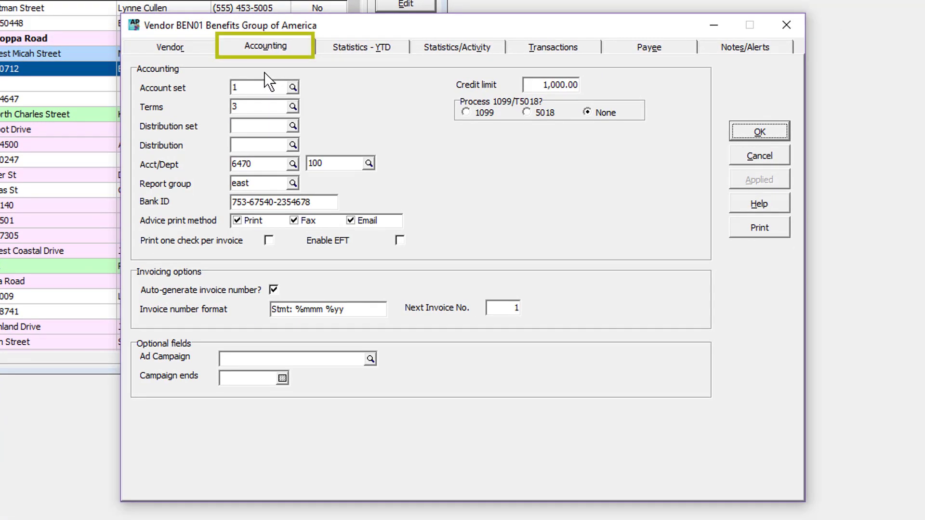
{"action": "left_click", "coordinate": [400, 239]}
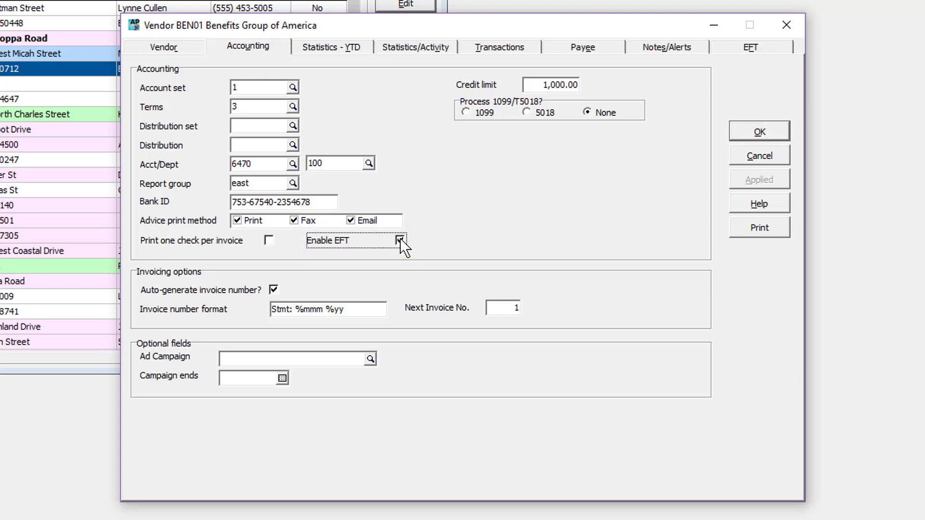
{"action": "left_click", "coordinate": [741, 51]}
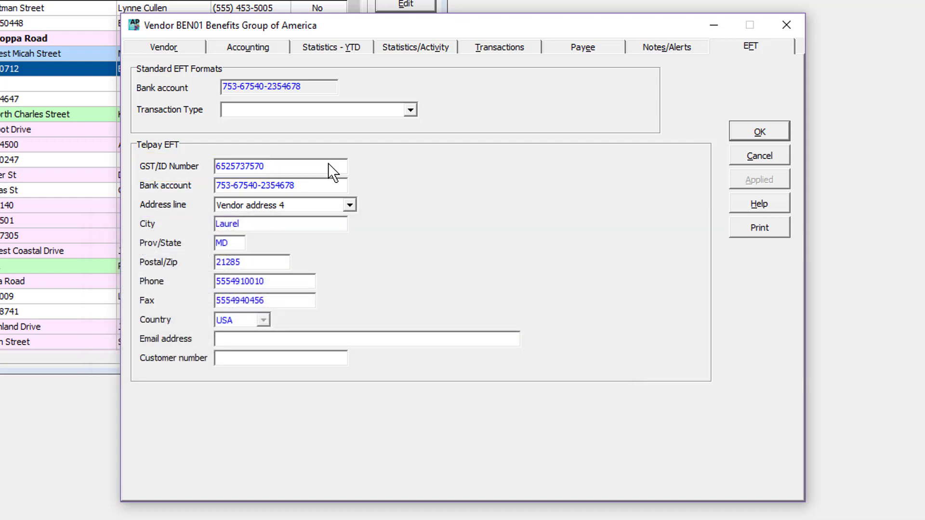
- Dismiss the identity number error and keep Vendor address 4 as the address line
{"action": "key", "text": "Return"}
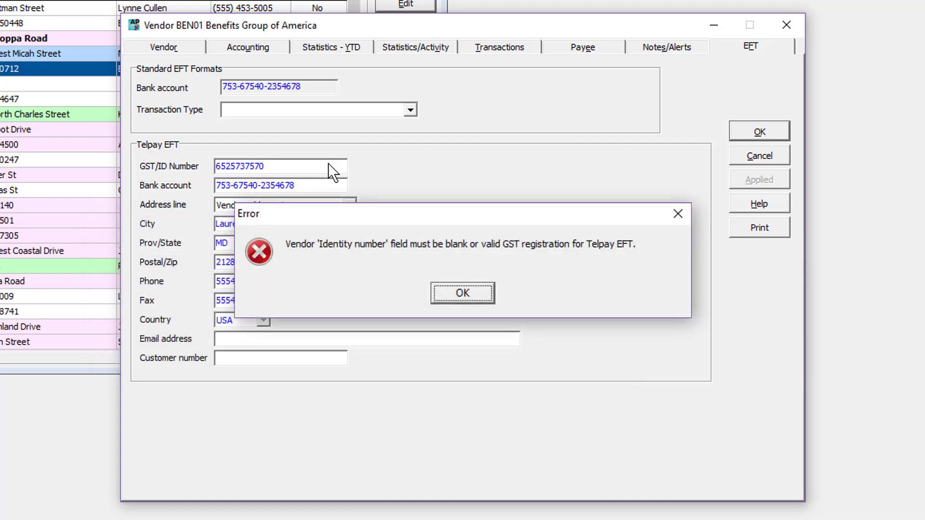
{"action": "key", "text": "Return"}
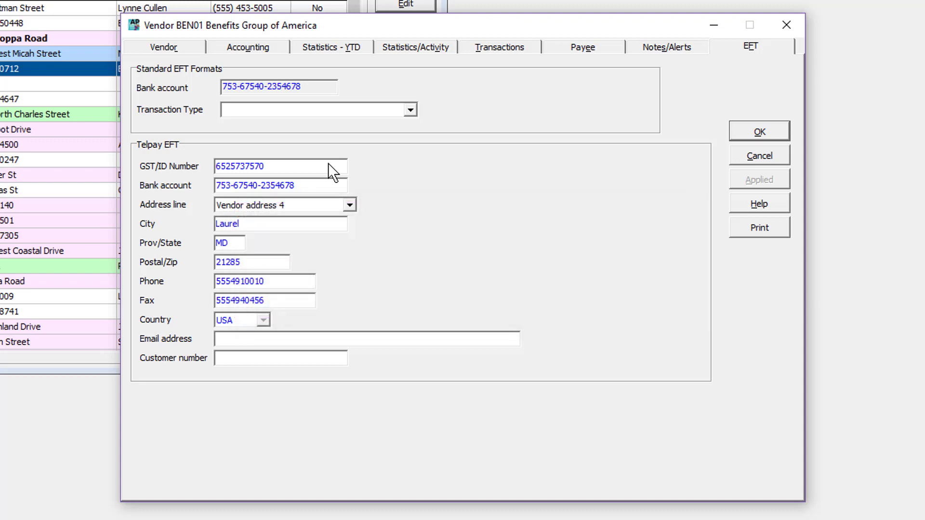
{"action": "left_click", "coordinate": [349, 205]}
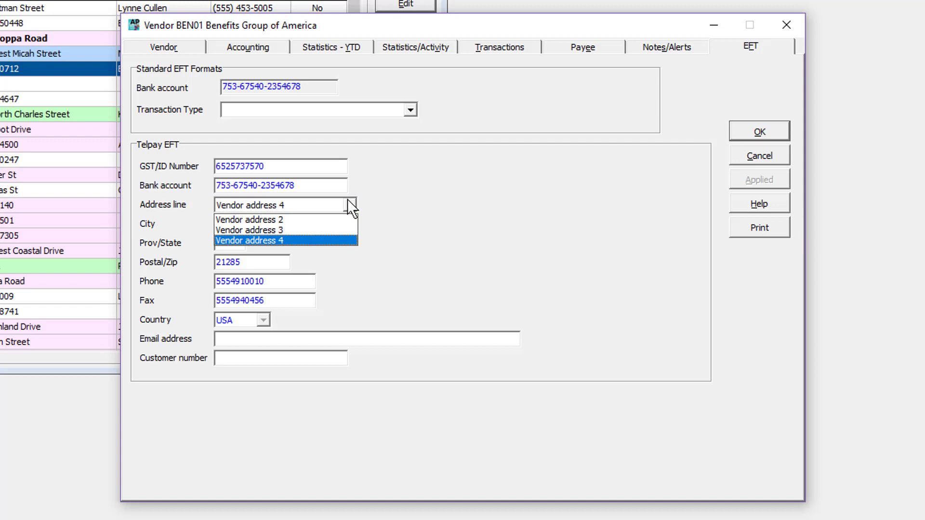
{"action": "left_click", "coordinate": [348, 198]}
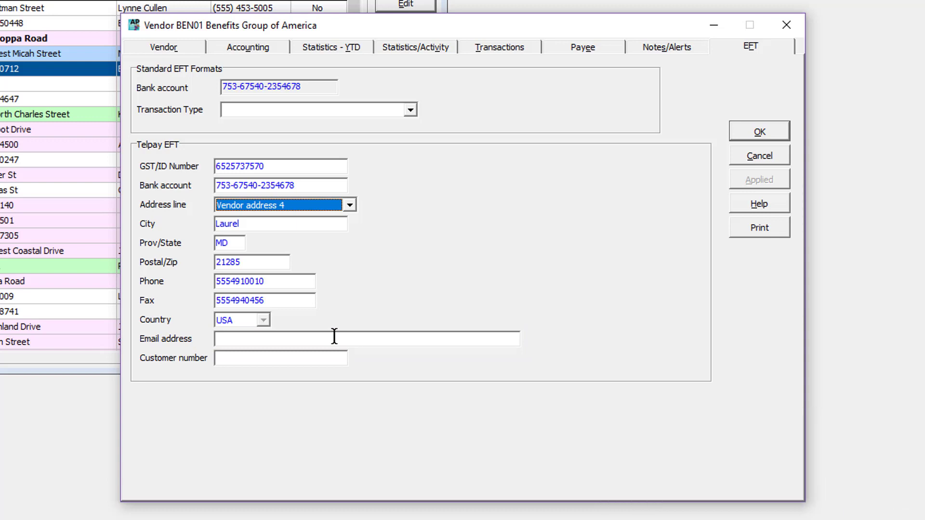
- Set BEN01's EFT transaction type to 460 Accounts Payable
{"action": "left_click", "coordinate": [410, 110]}
{"action": "key", "text": "7"}
{"action": "key", "text": "Up"}
{"action": "key", "text": "Up"}
{"action": "key", "text": "Up"}
{"action": "key", "text": "Return"}
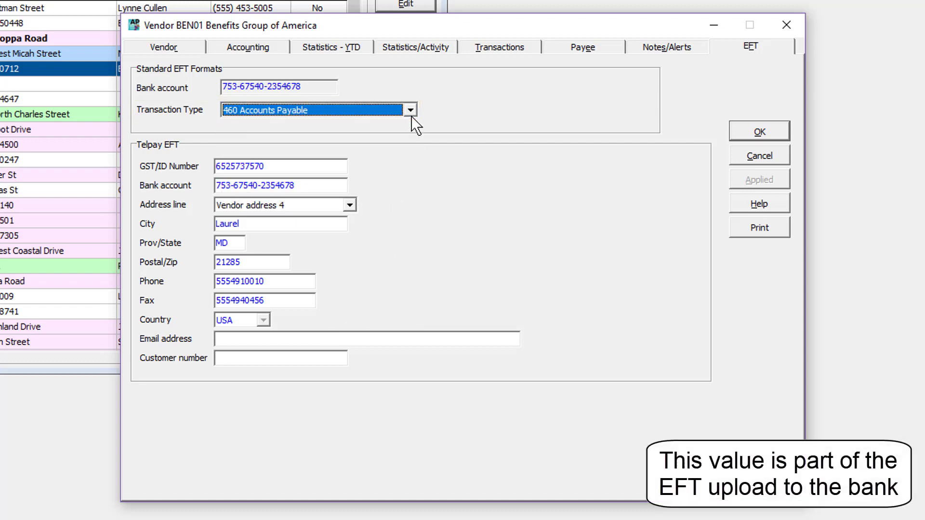